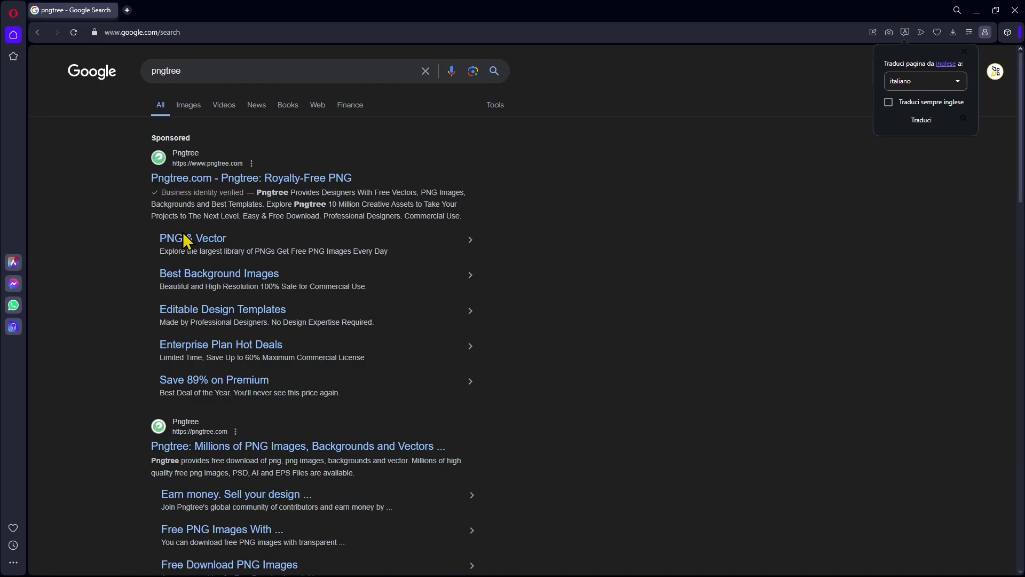
scroll(331, 413, down, 2)
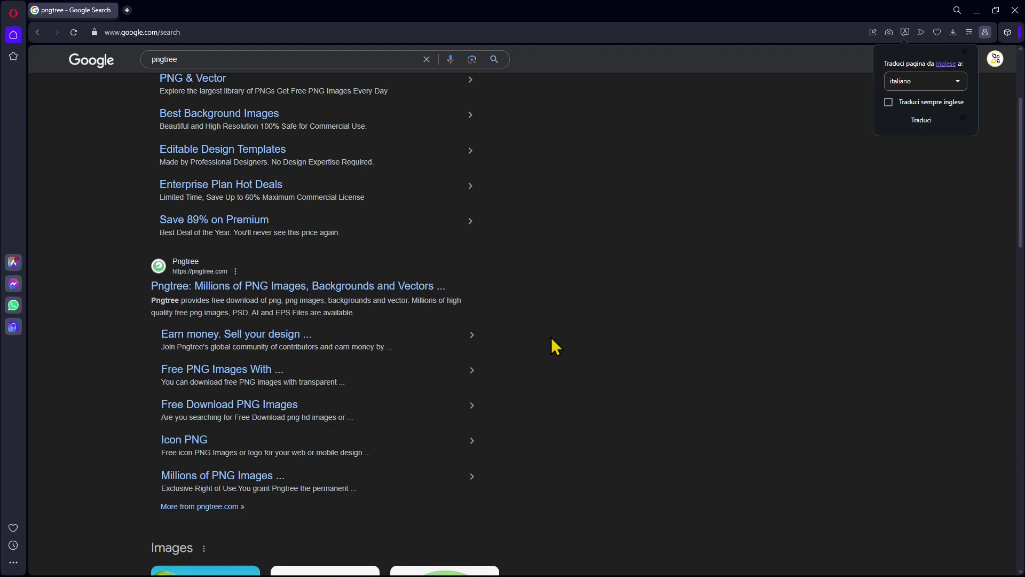
scroll(550, 338, down, 1)
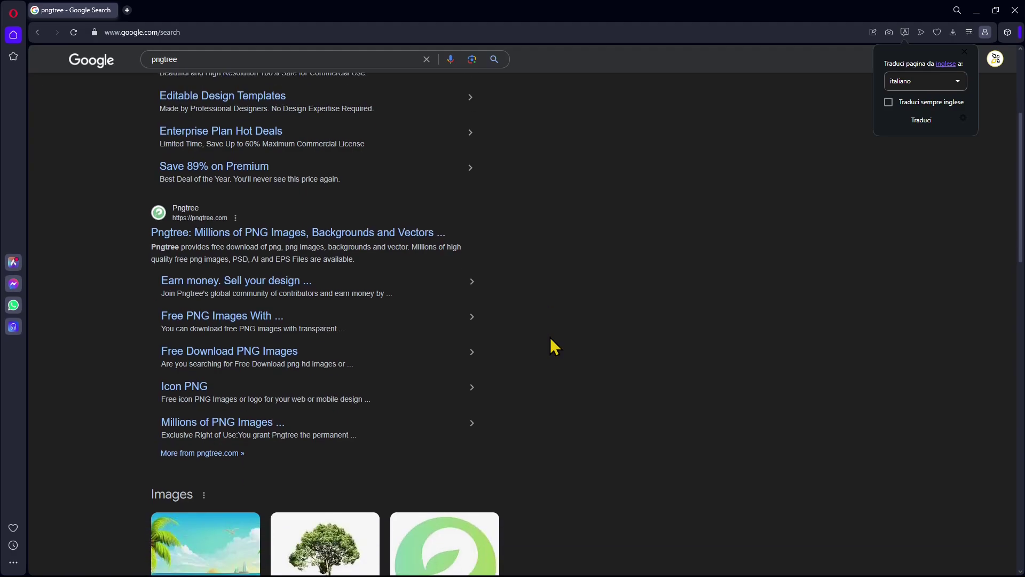
Open the 'Pngtree: Millions of PNG Images, Backgrounds and Vectors' result from Google.
click(210, 231)
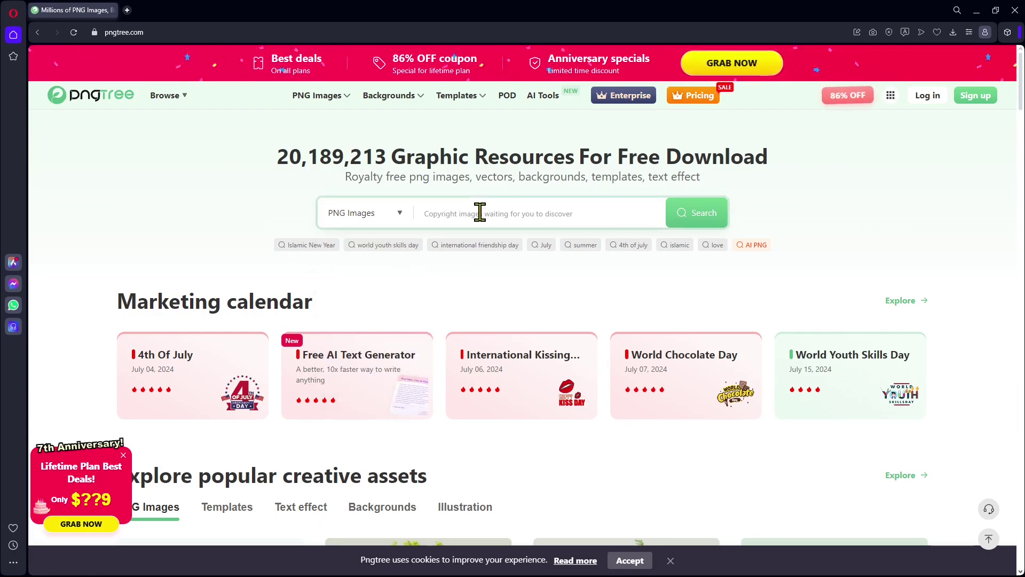
Activate the empty PNG Images search box on the Pngtree homepage.
click(443, 218)
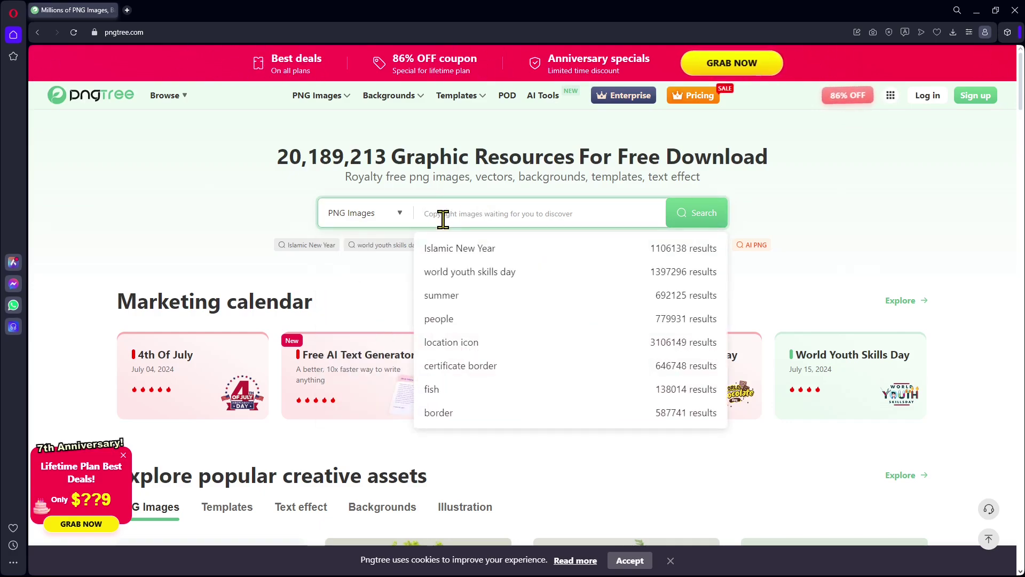
text(sl)
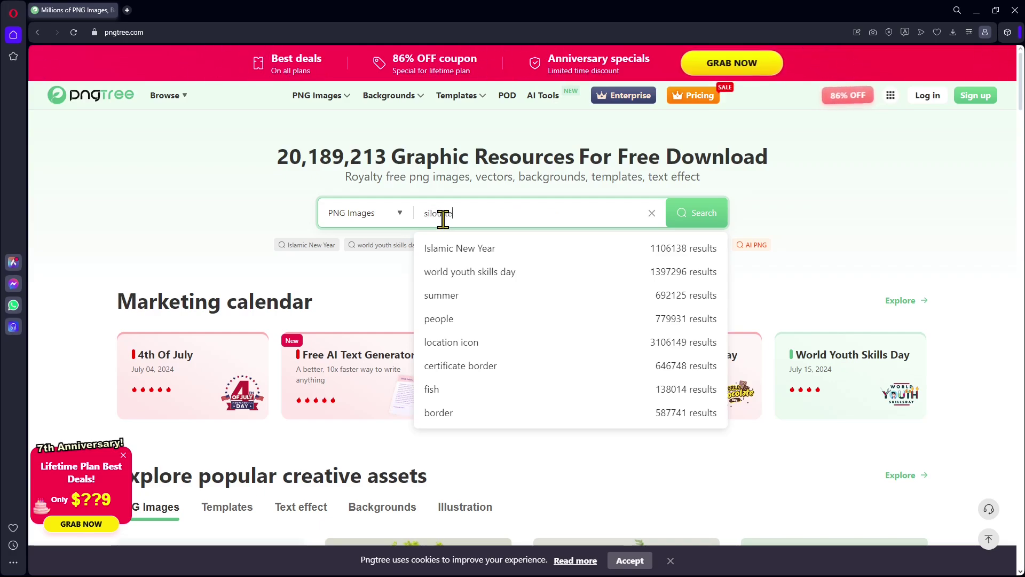
Search PNG images for 'siloutte', then clear the box and check the asset-type dropdown.
key(Return)
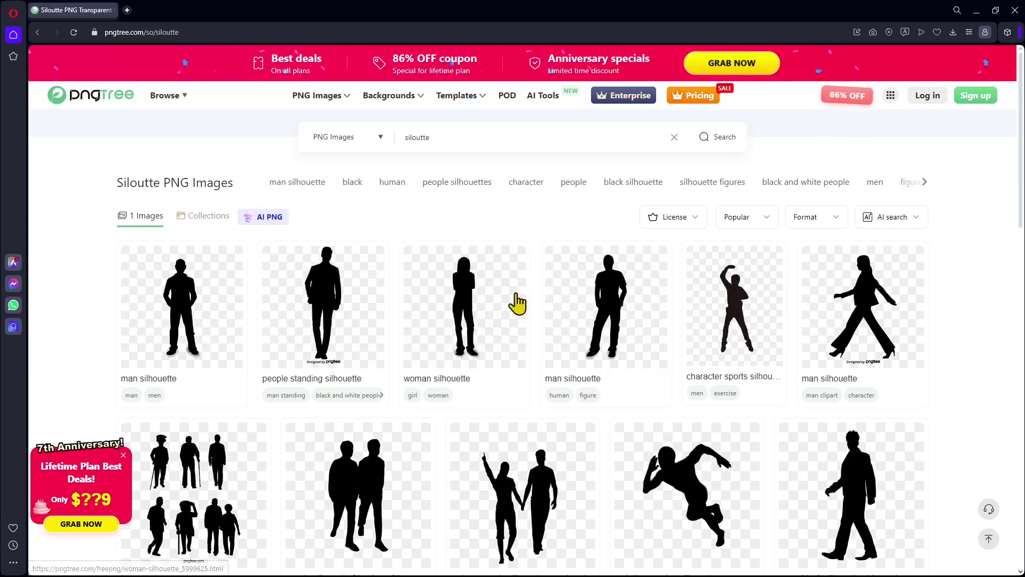
click(673, 137)
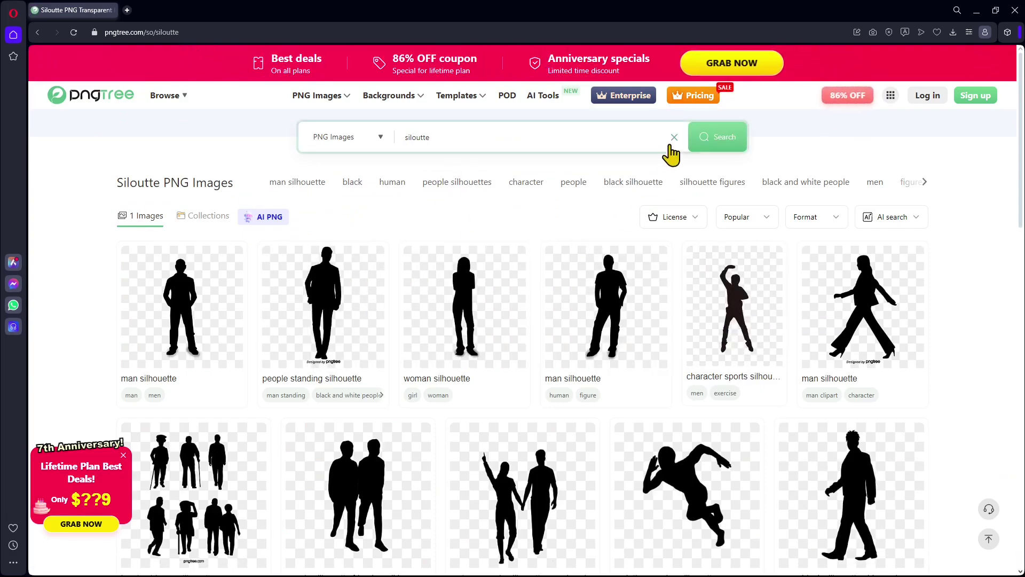
click(416, 139)
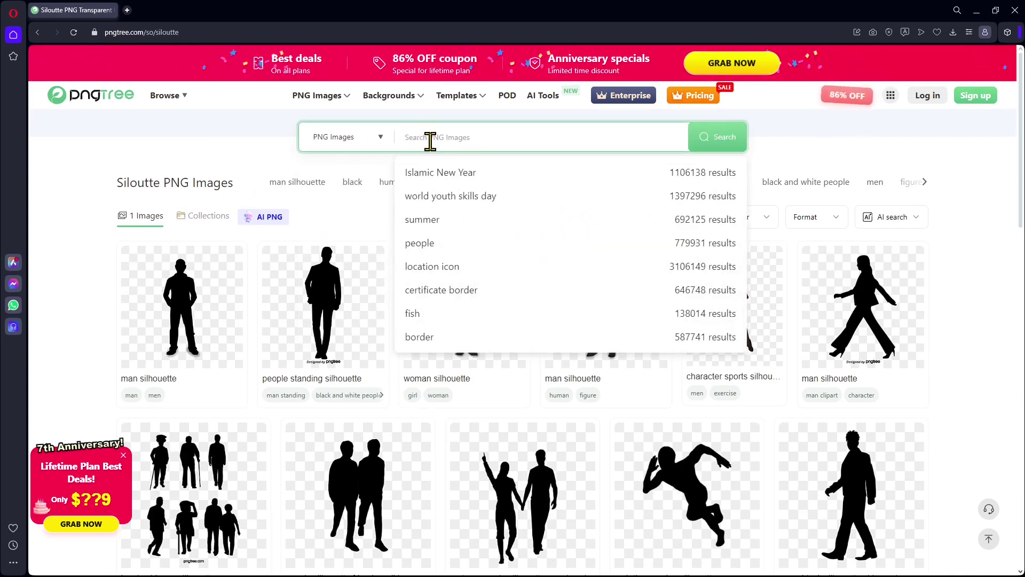
click(388, 143)
click(821, 165)
mouse_move(464, 320)
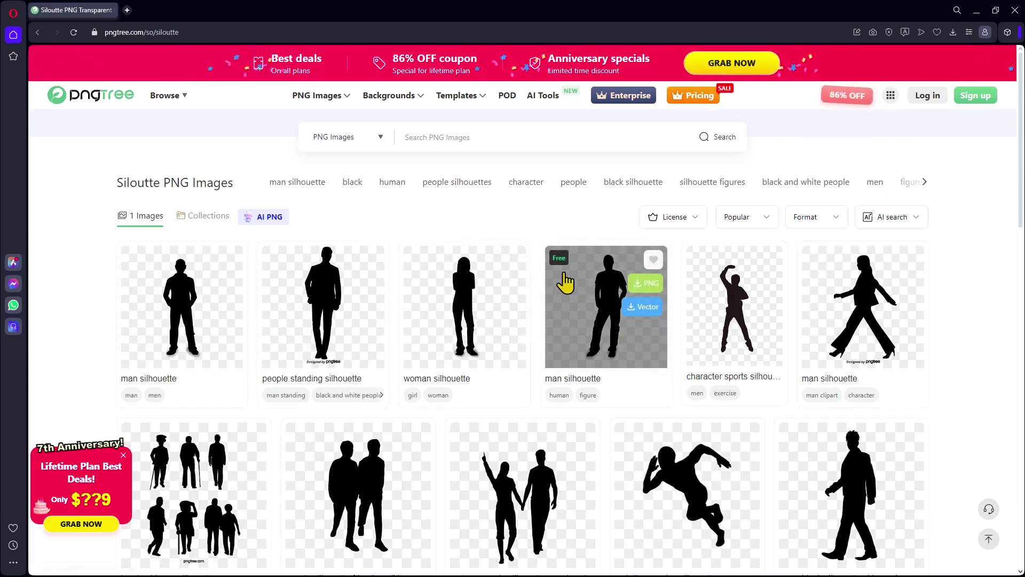
Filter the silhouette results to the Free license and close the sign-up popup.
click(695, 222)
click(659, 269)
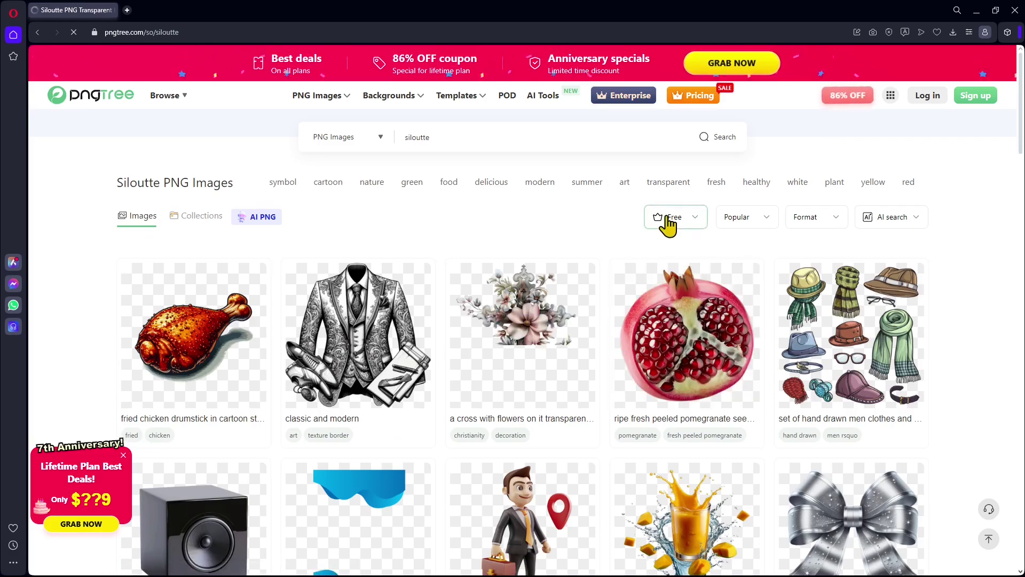
click(694, 227)
click(664, 284)
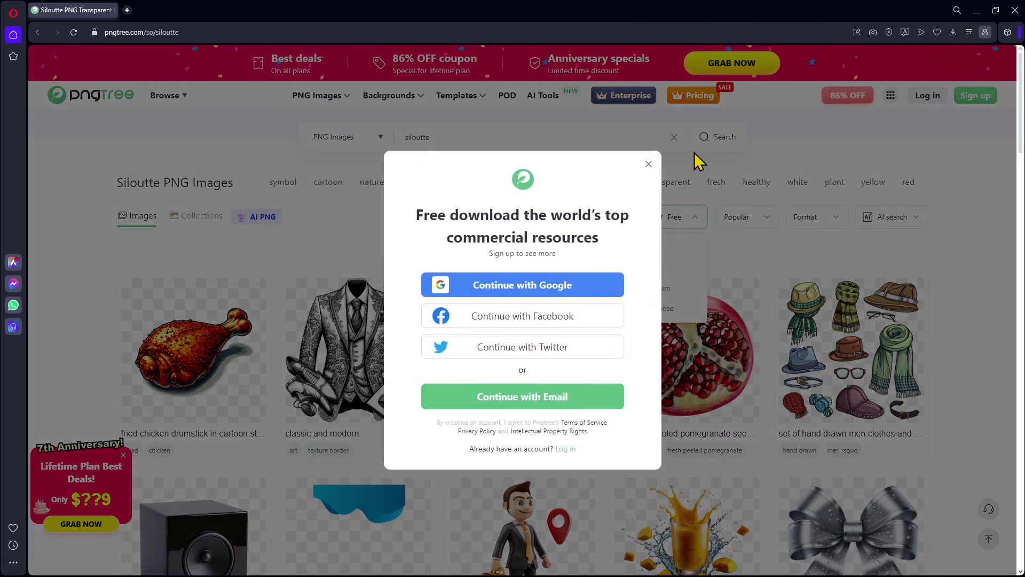
click(648, 166)
click(675, 218)
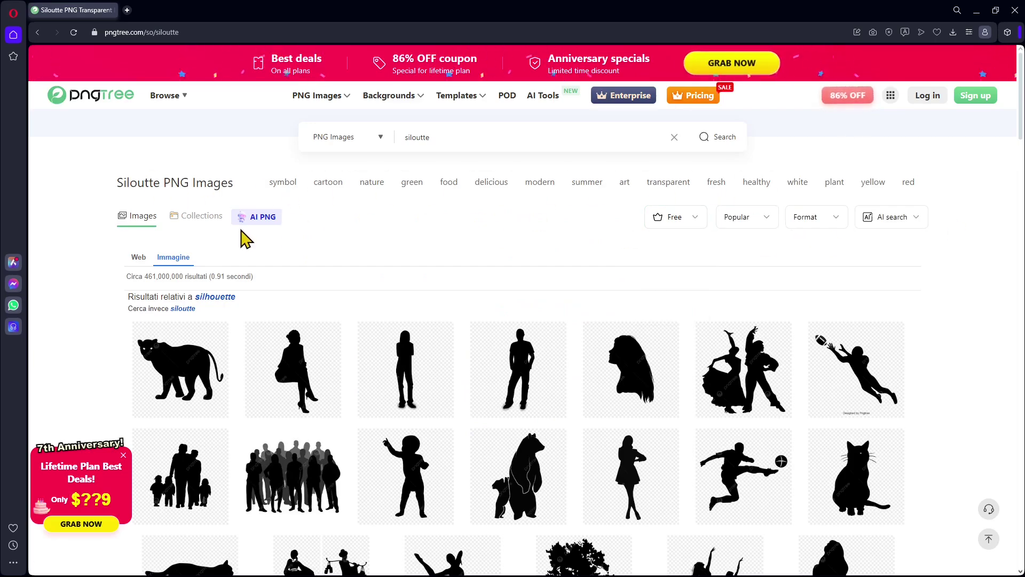
scroll(337, 298, down, 2)
Open, close and reopen the leopard silhouette's detail panel.
click(199, 270)
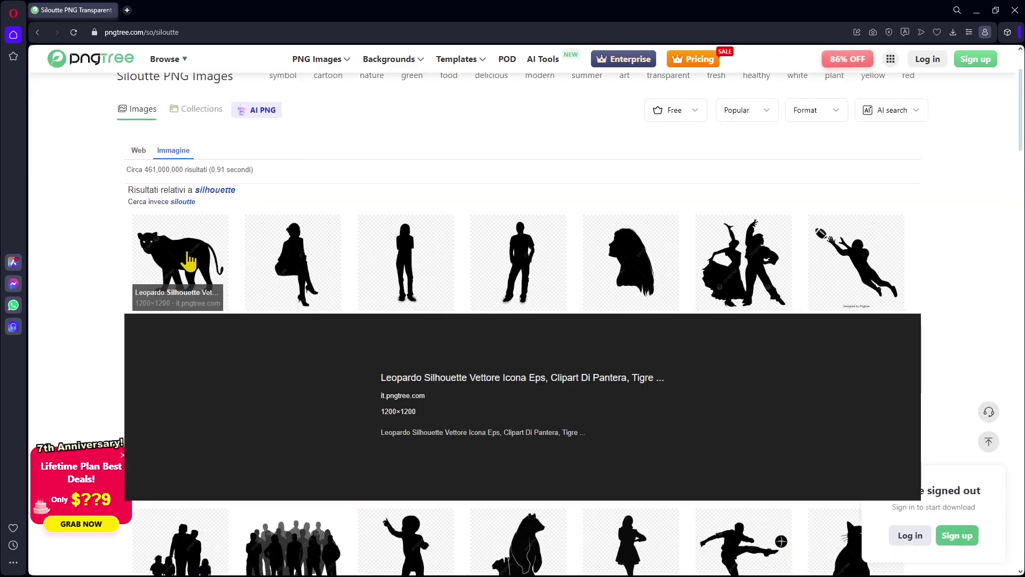
click(190, 268)
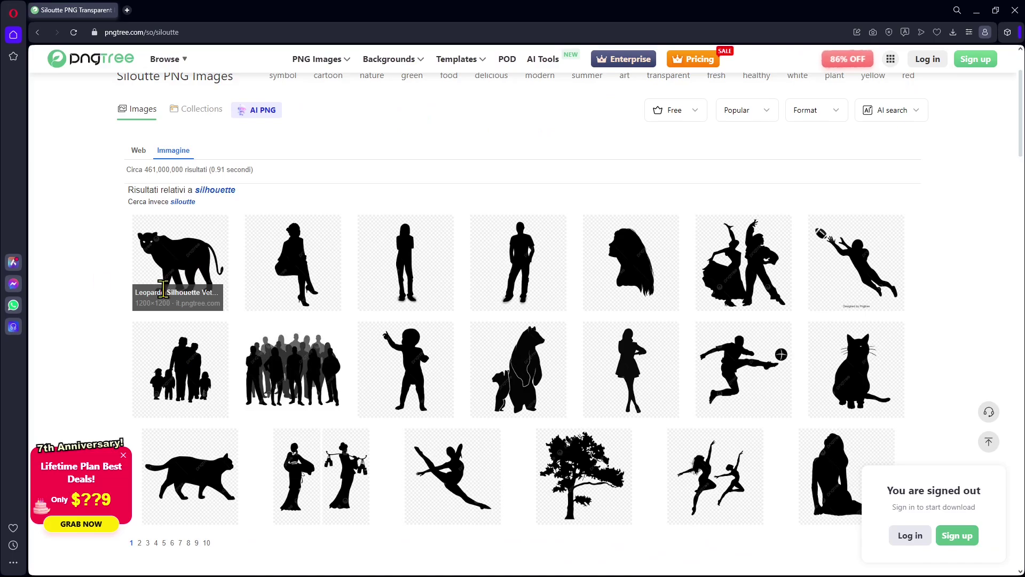
click(171, 259)
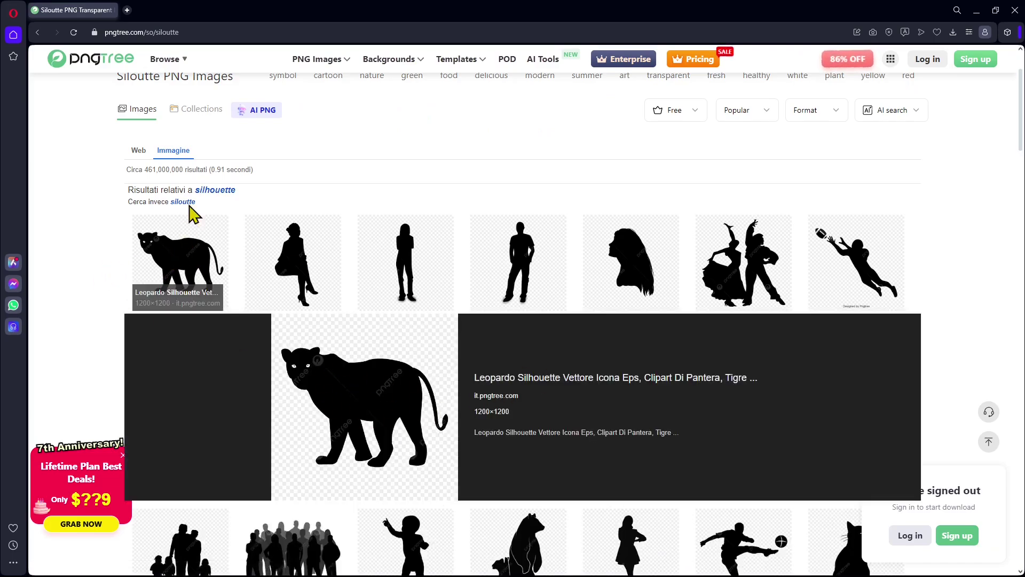
scroll(399, 200, up, 2)
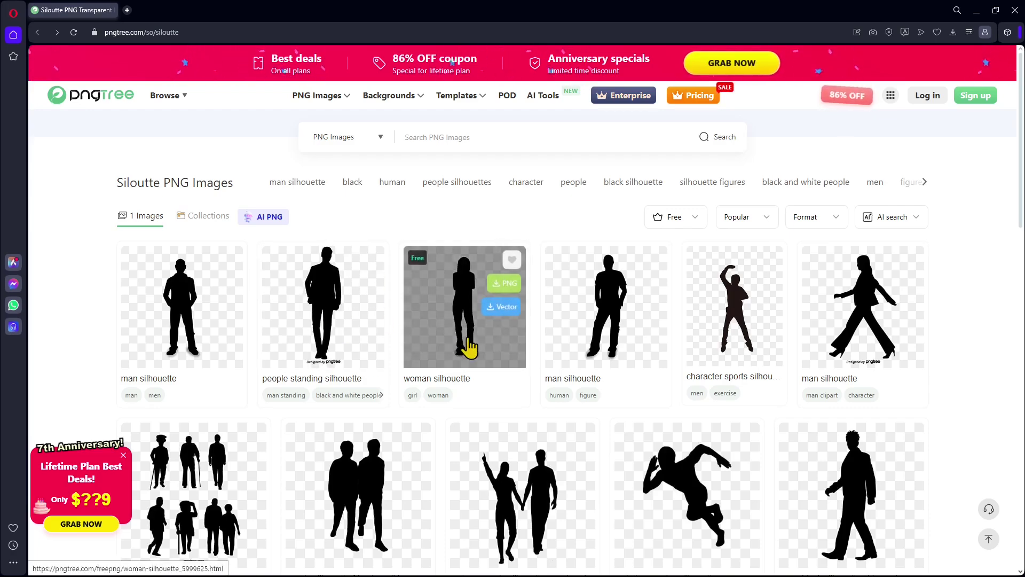
Open the free Woman Silhouette vector download page from its Vector button.
click(506, 310)
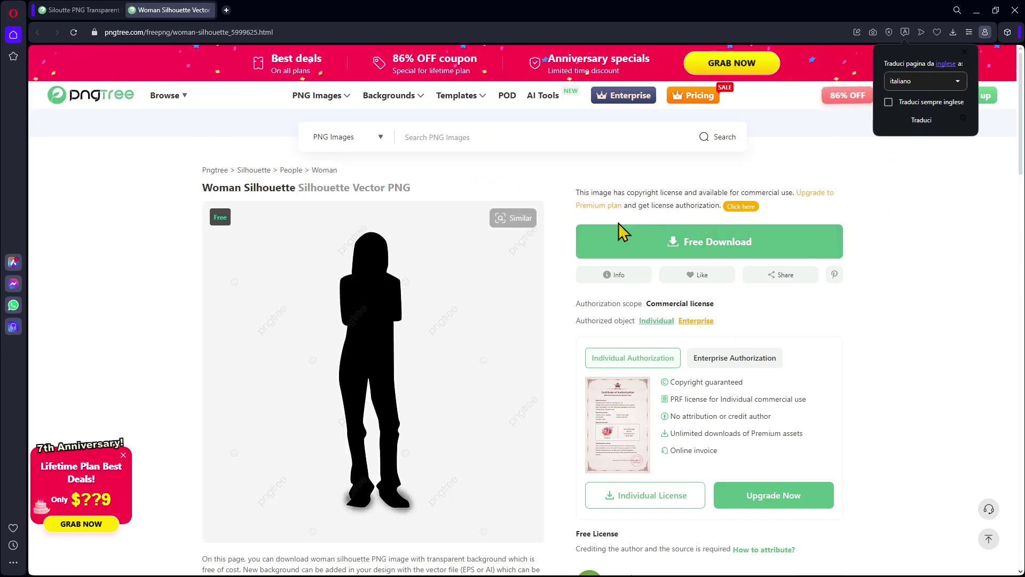
scroll(643, 368, down, 1)
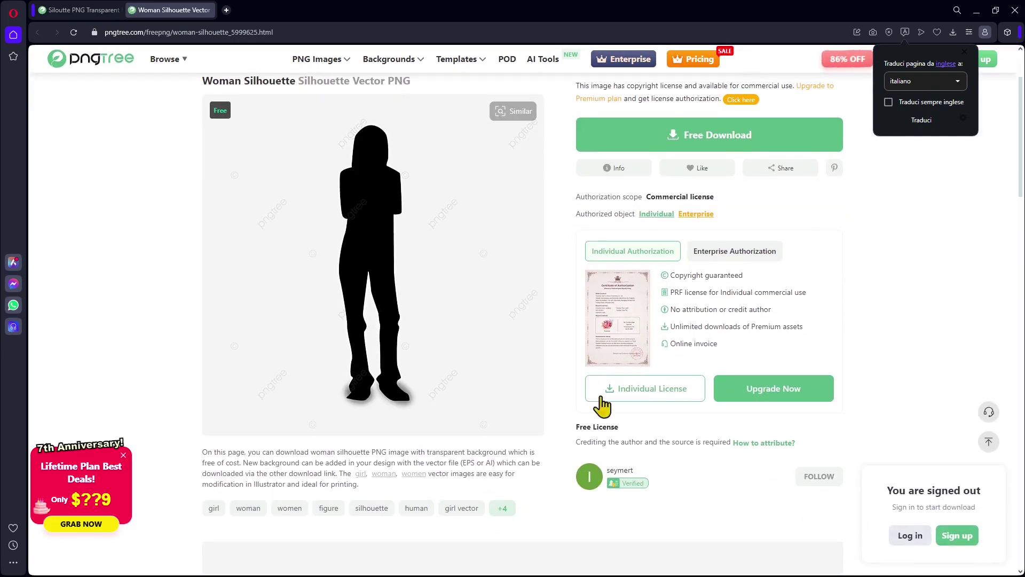
scroll(612, 429, up, 1)
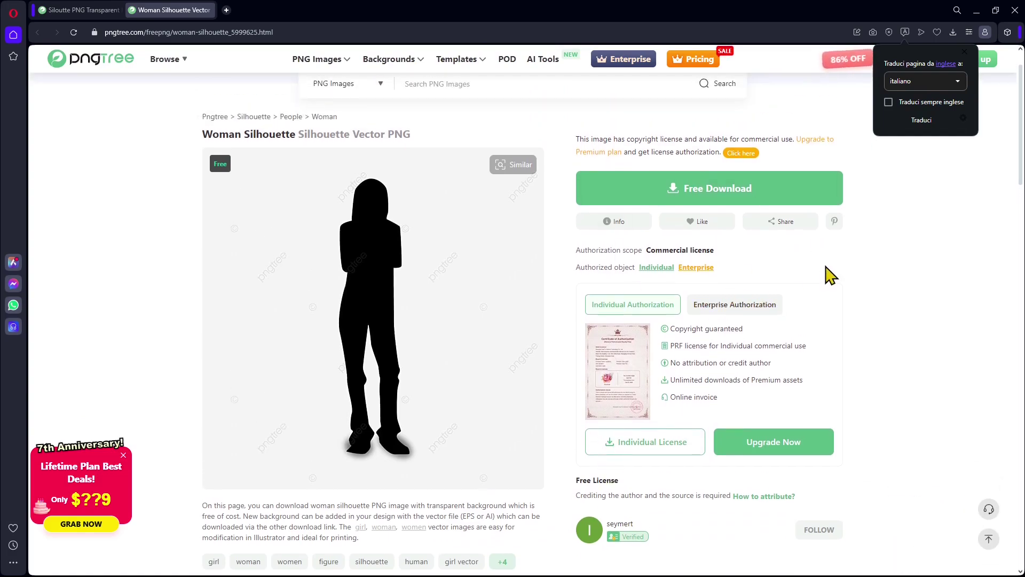
scroll(817, 240, up, 1)
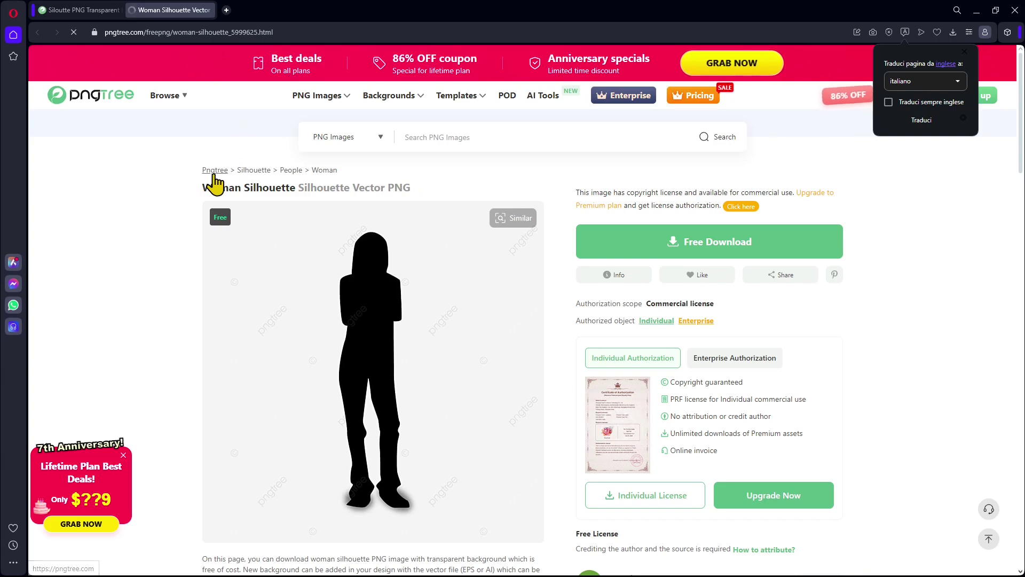
Return to the Pngtree homepage through the breadcrumb.
click(214, 177)
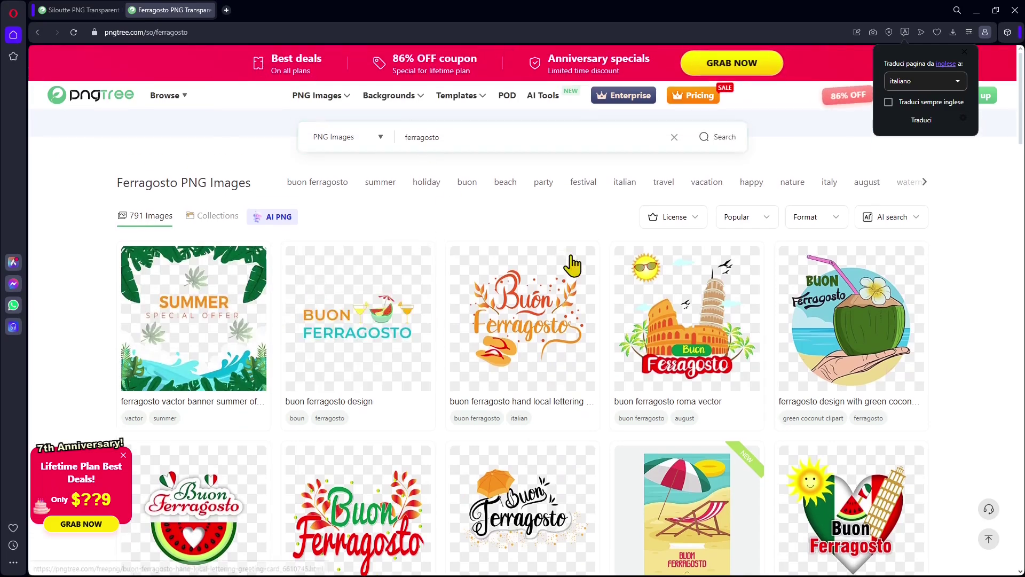
scroll(853, 386, down, 1)
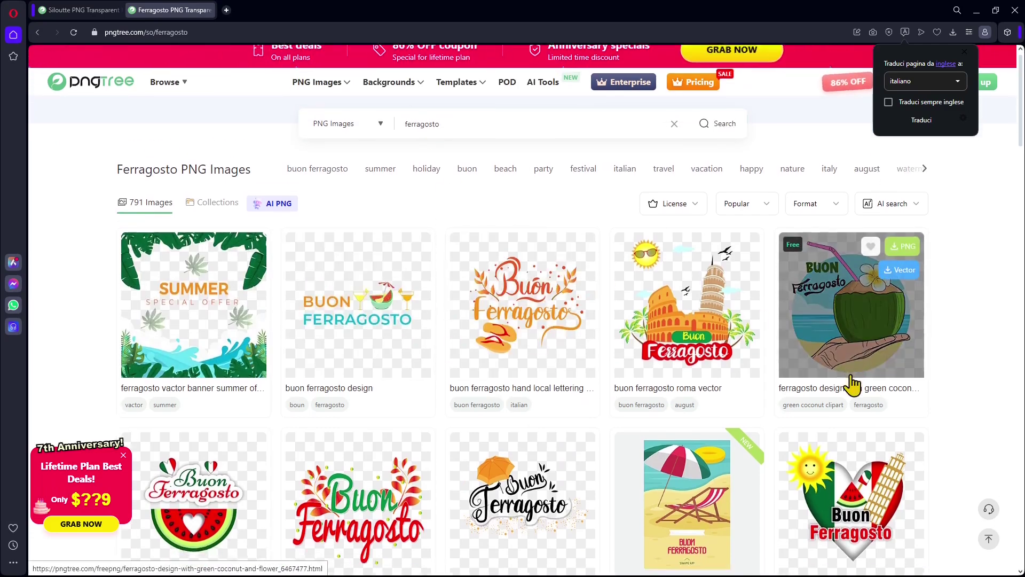
scroll(321, 419, down, 2)
scroll(333, 415, down, 2)
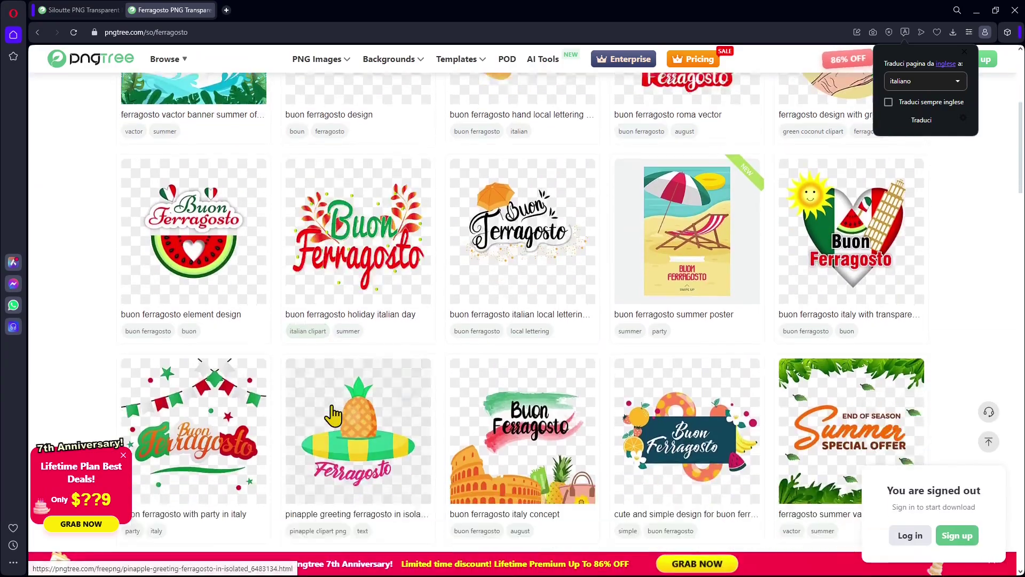
scroll(333, 412, down, 1)
scroll(336, 409, down, 2)
scroll(339, 412, down, 1)
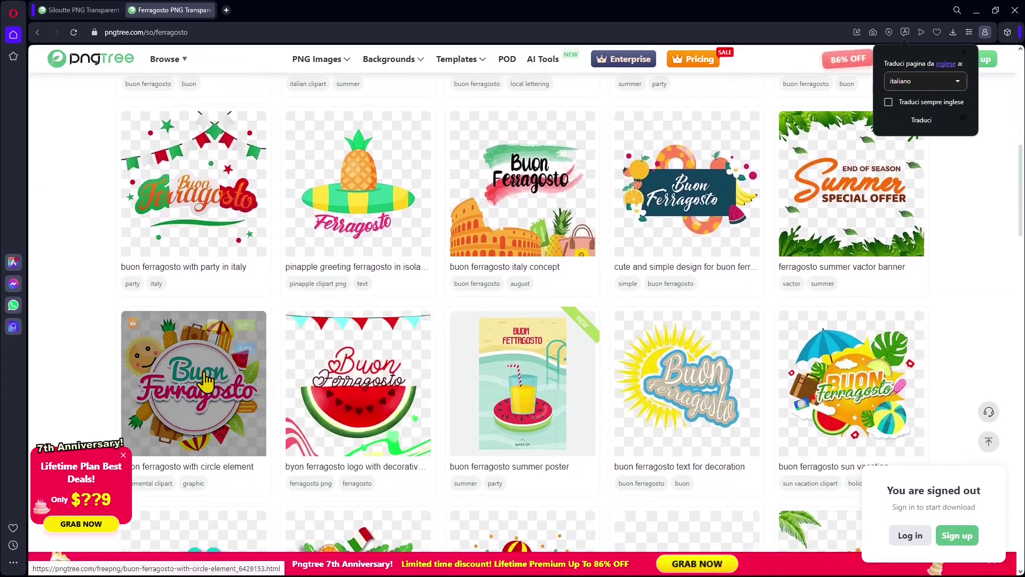
scroll(207, 380, down, 1)
scroll(216, 368, down, 1)
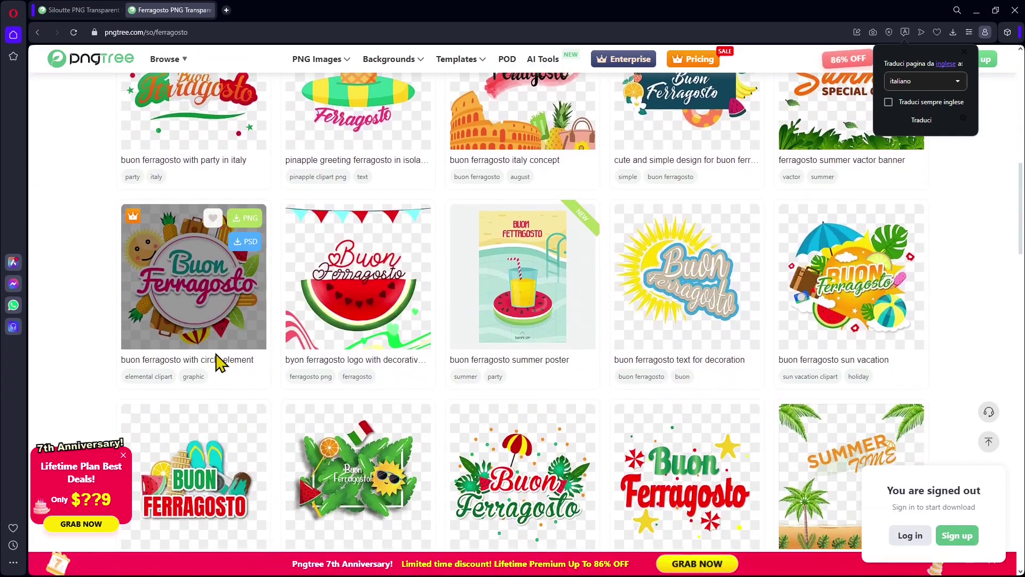
scroll(813, 364, down, 2)
scroll(811, 364, down, 1)
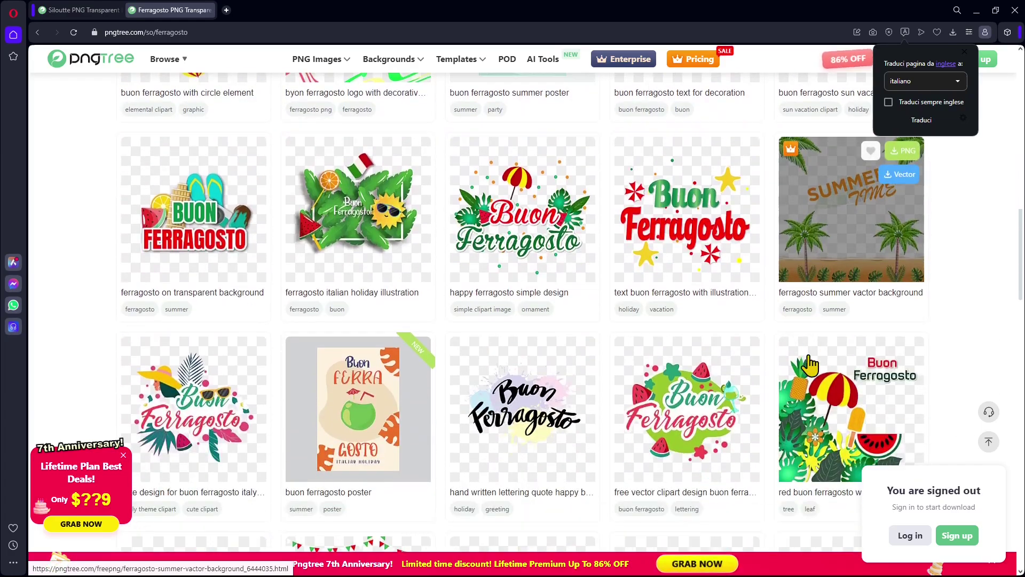
scroll(810, 364, down, 1)
scroll(810, 364, down, 1)
scroll(811, 364, down, 1)
scroll(811, 365, down, 3)
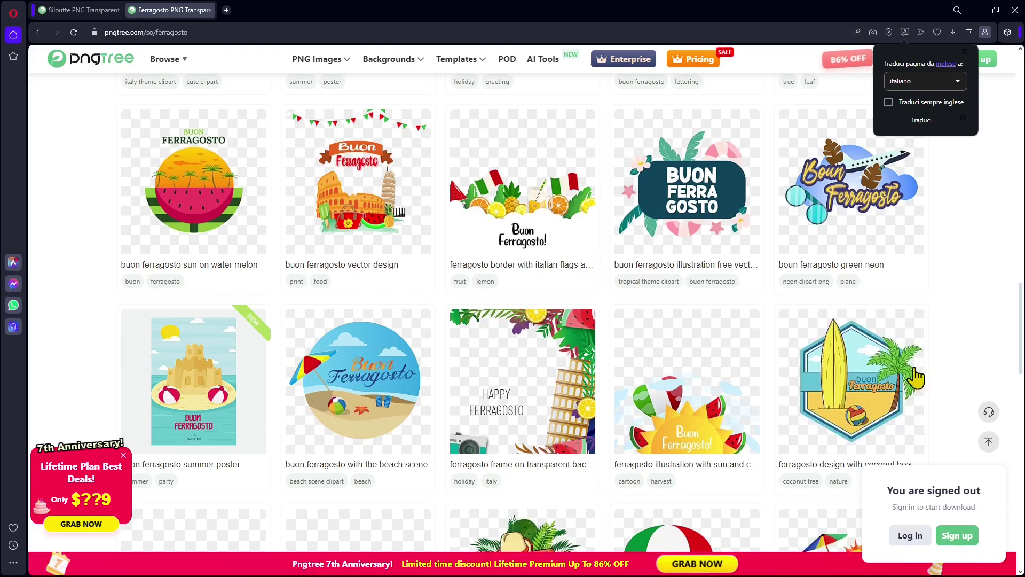
scroll(765, 410, down, 1)
scroll(765, 410, down, 1)
scroll(767, 408, down, 1)
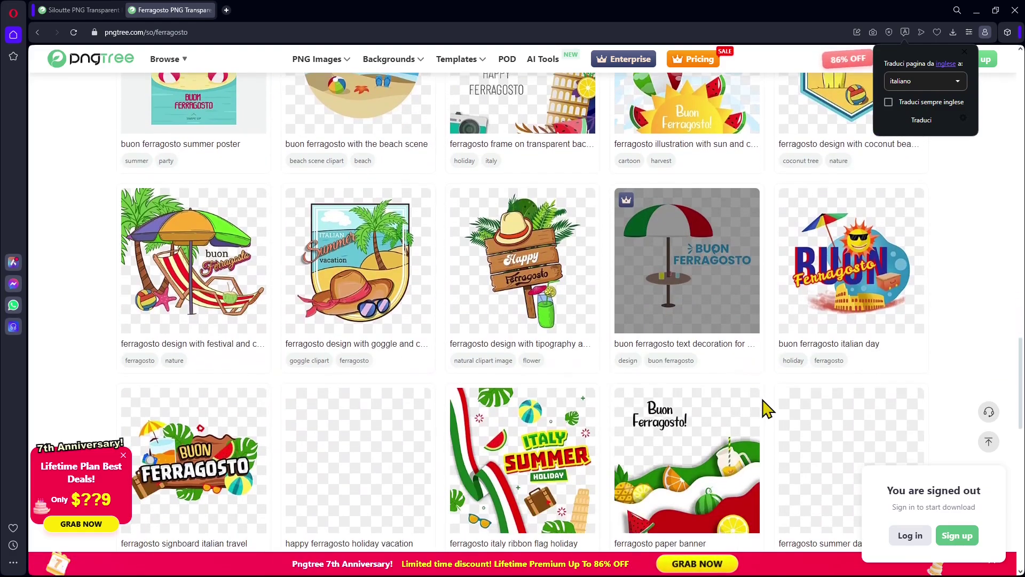
scroll(921, 321, down, 1)
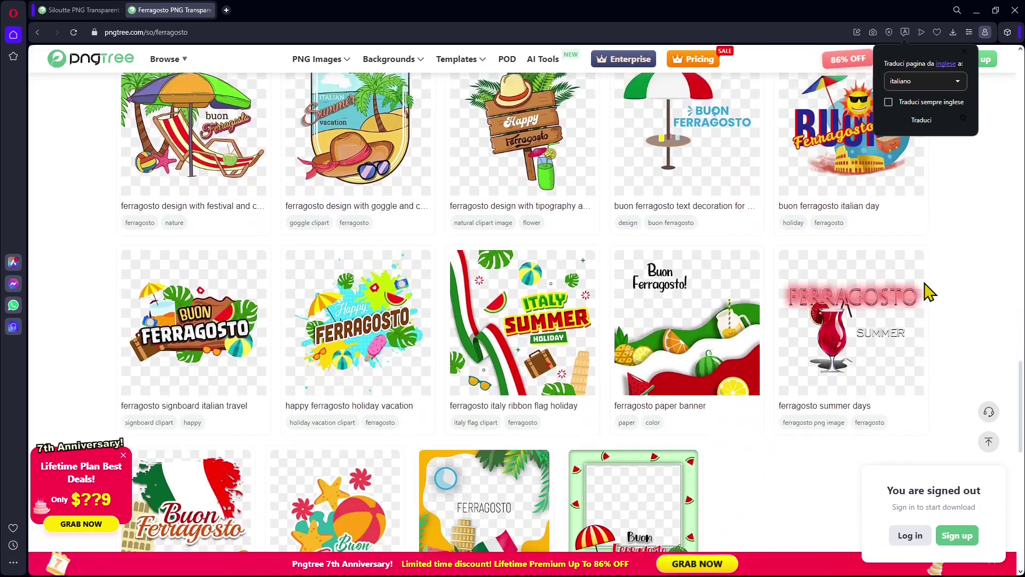